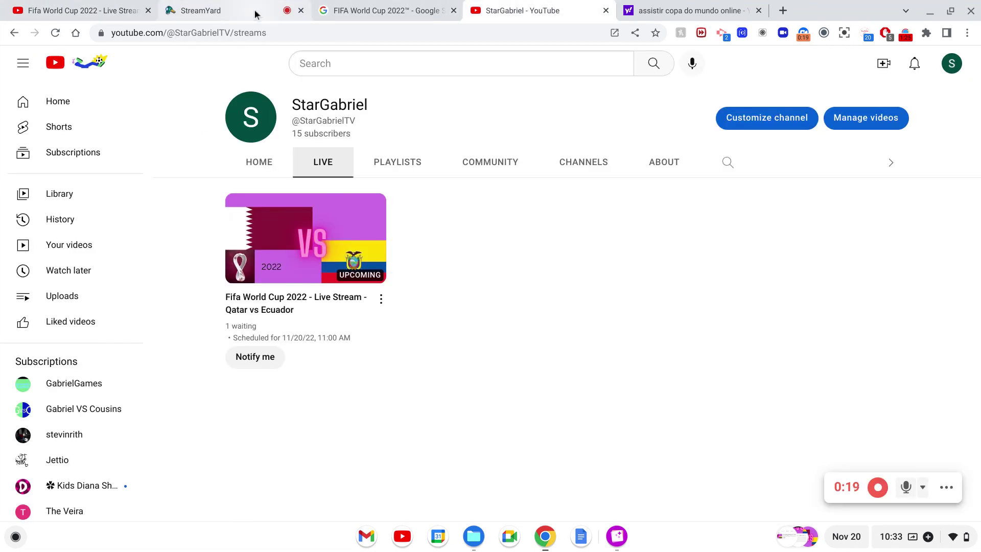
Return from the YouTube channel's LIVE tab to the StreamYard studio for the Qatar vs Ecuador stream.
click(256, 12)
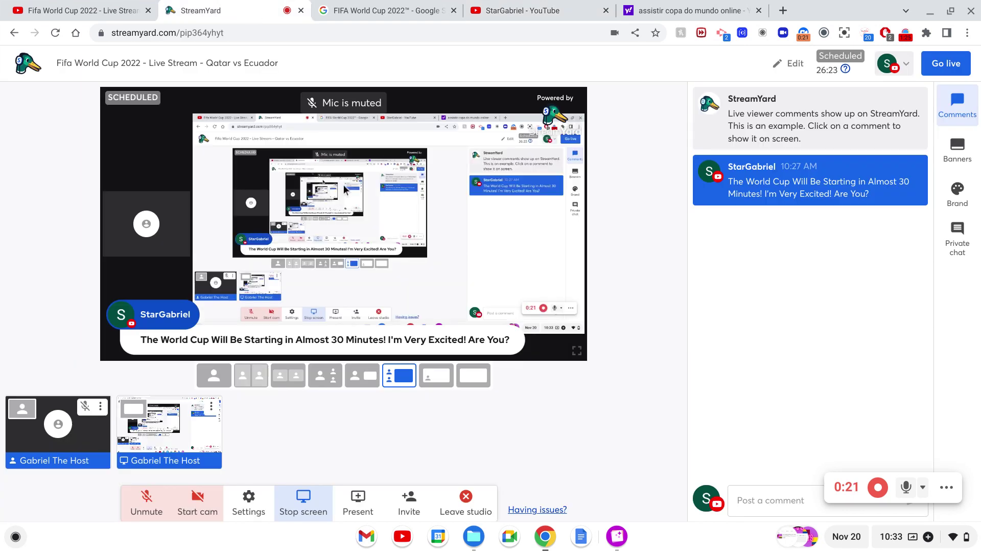